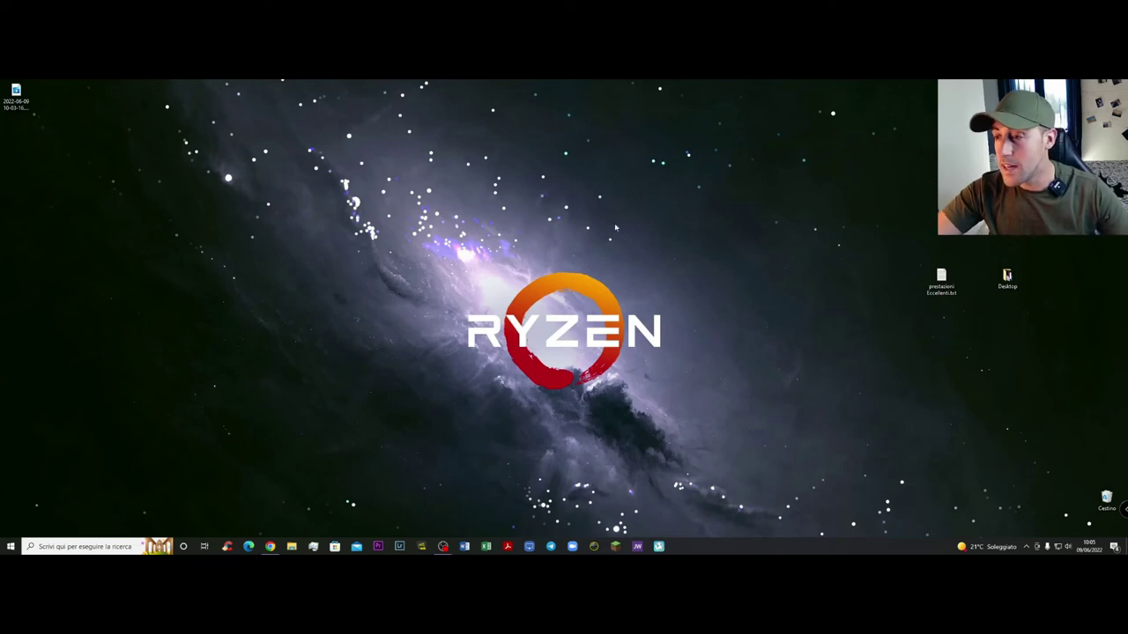
Step: Open the desktop text file prestazioni Eccellenti.txt and select its powercfg command line
double_click(941, 278)
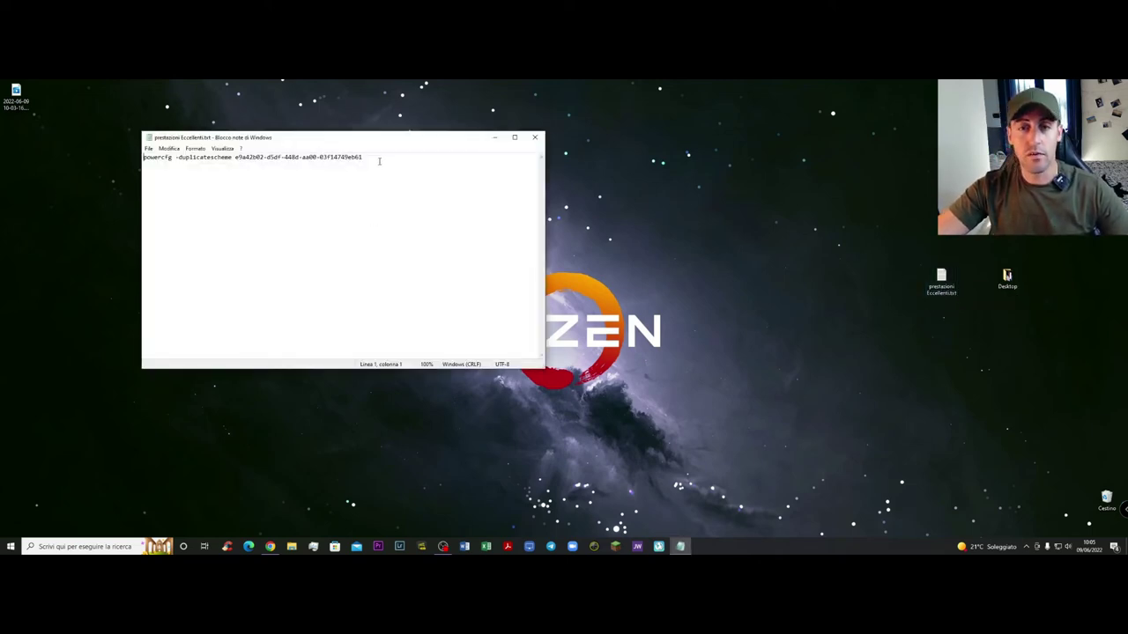
left_click_drag(367, 157, 138, 161)
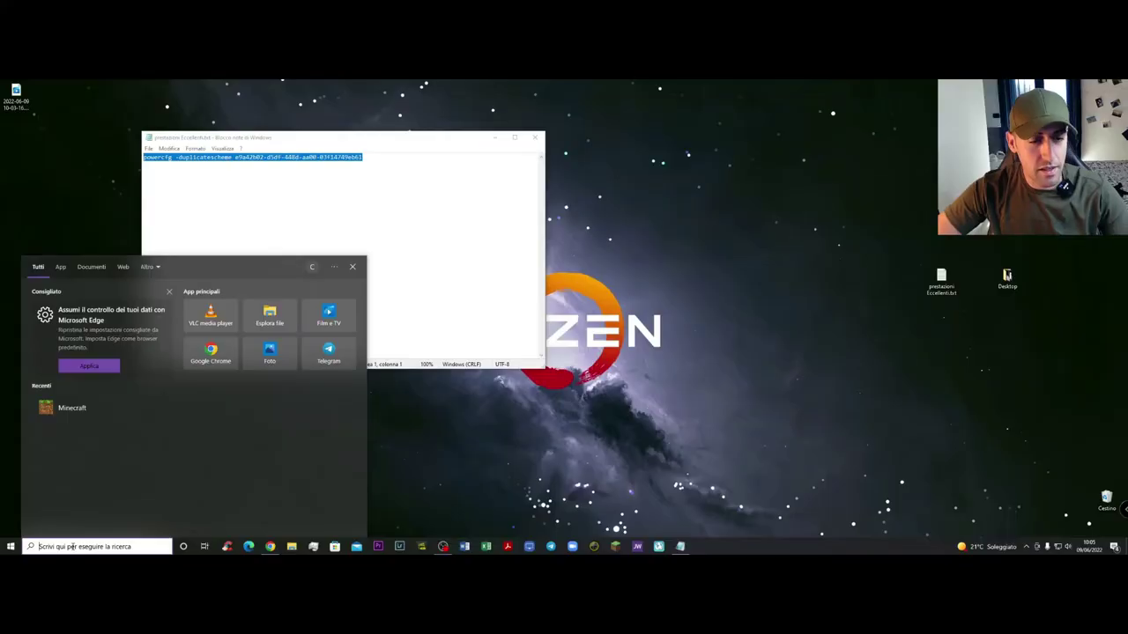
Step: Open the Command Prompt as administrator and place its window beside the text file
type("cm")
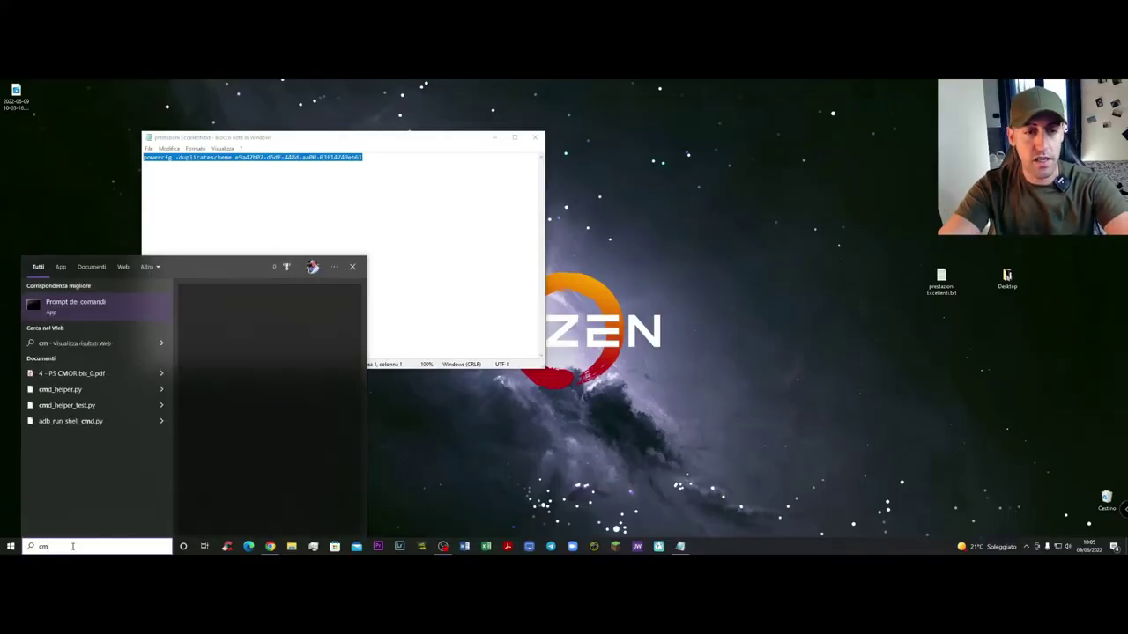
type("d")
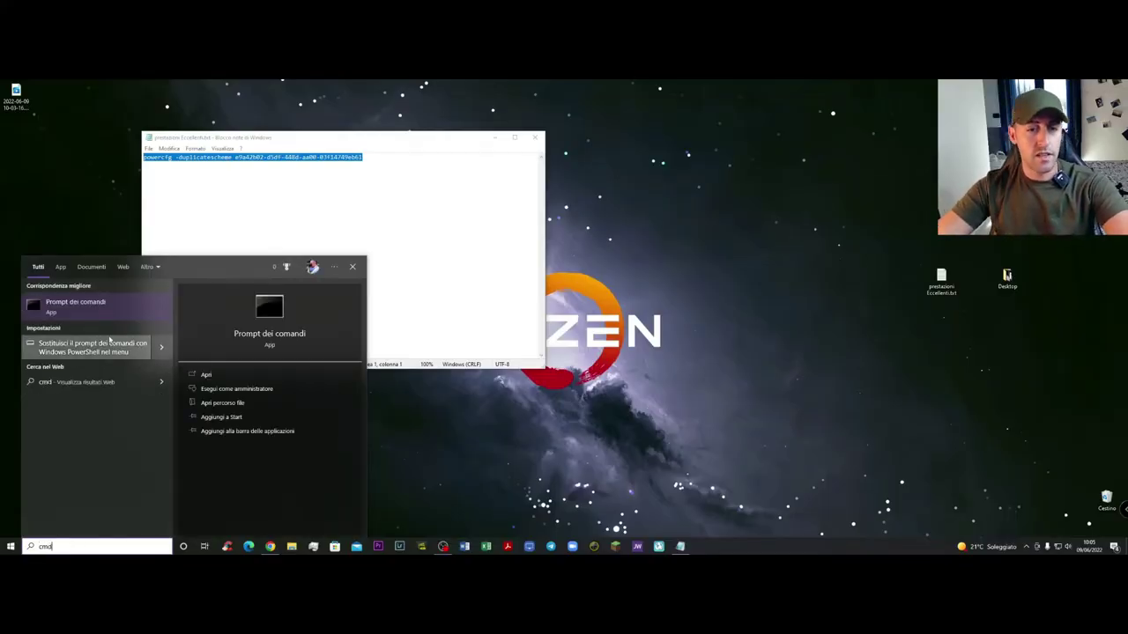
left_click(227, 391)
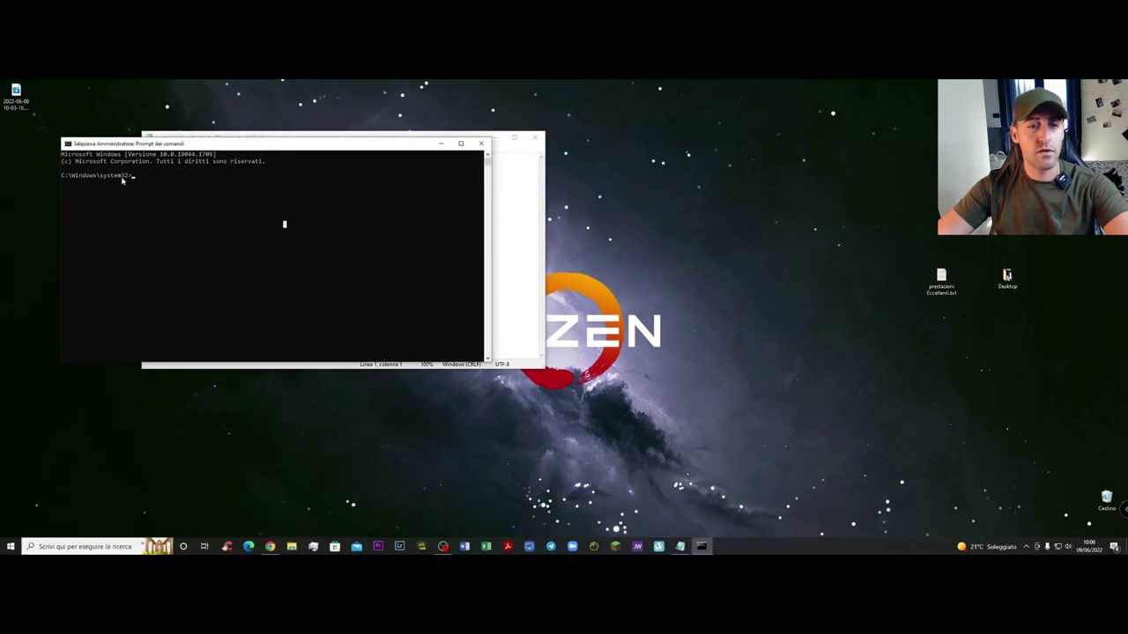
left_click_drag(189, 146, 681, 148)
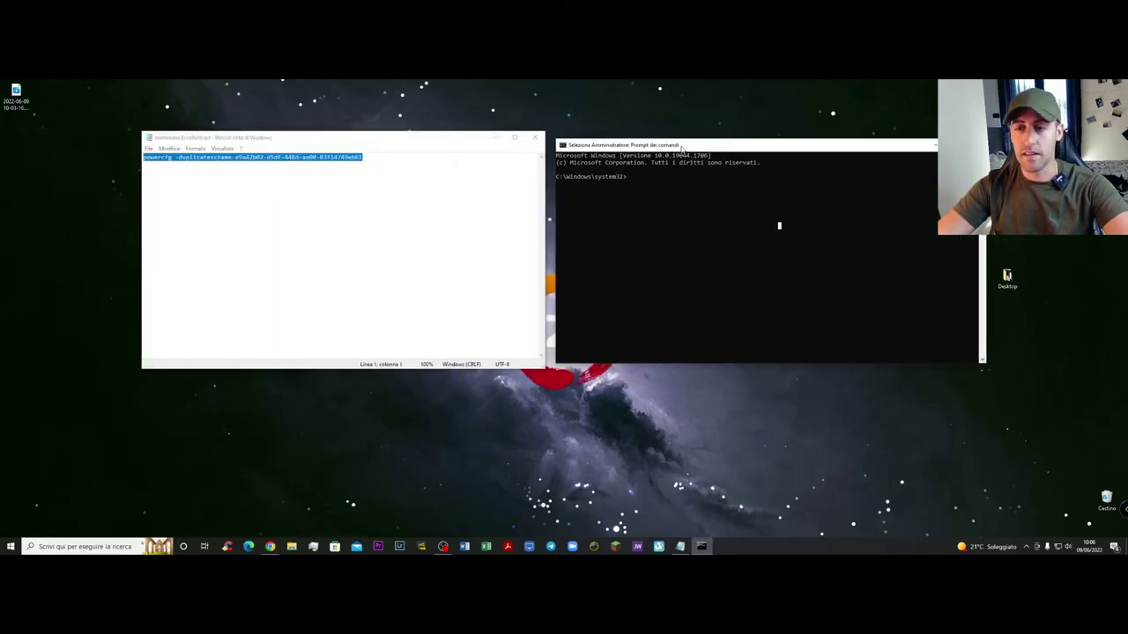
Step: Copy the command powercfg -duplicatescheme e9a42b02-d5df-448d-aa00-03f14749eb61 from the text file and run it in the administrator Command Prompt
left_click(370, 157)
left_click(168, 148)
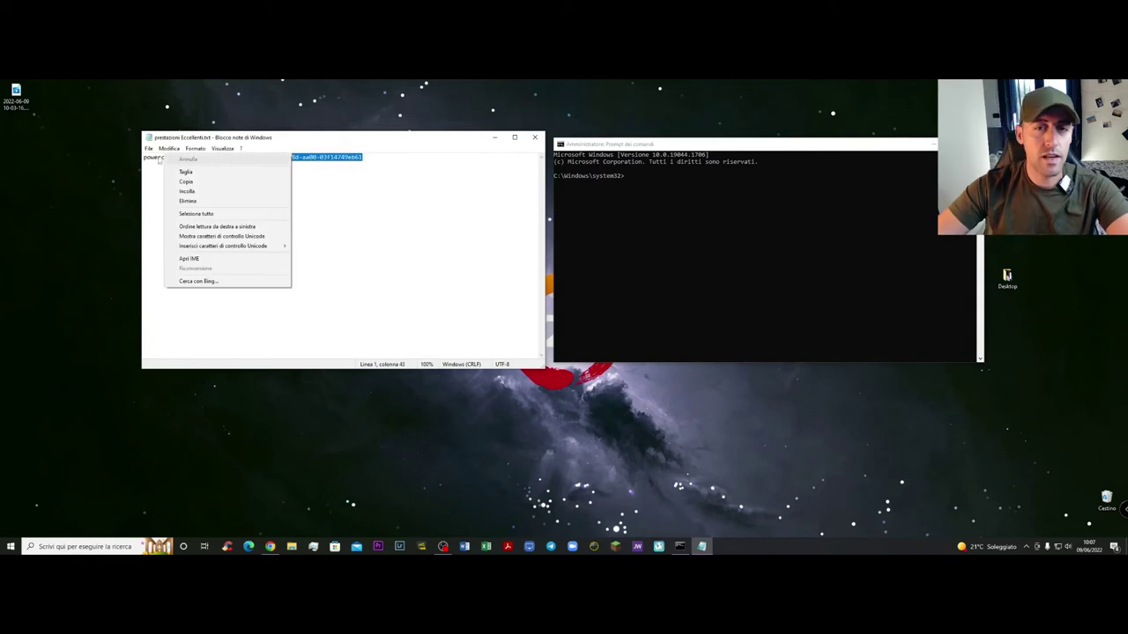
left_click(349, 157)
left_click_drag(362, 157, 144, 159)
key("ctrl+c")
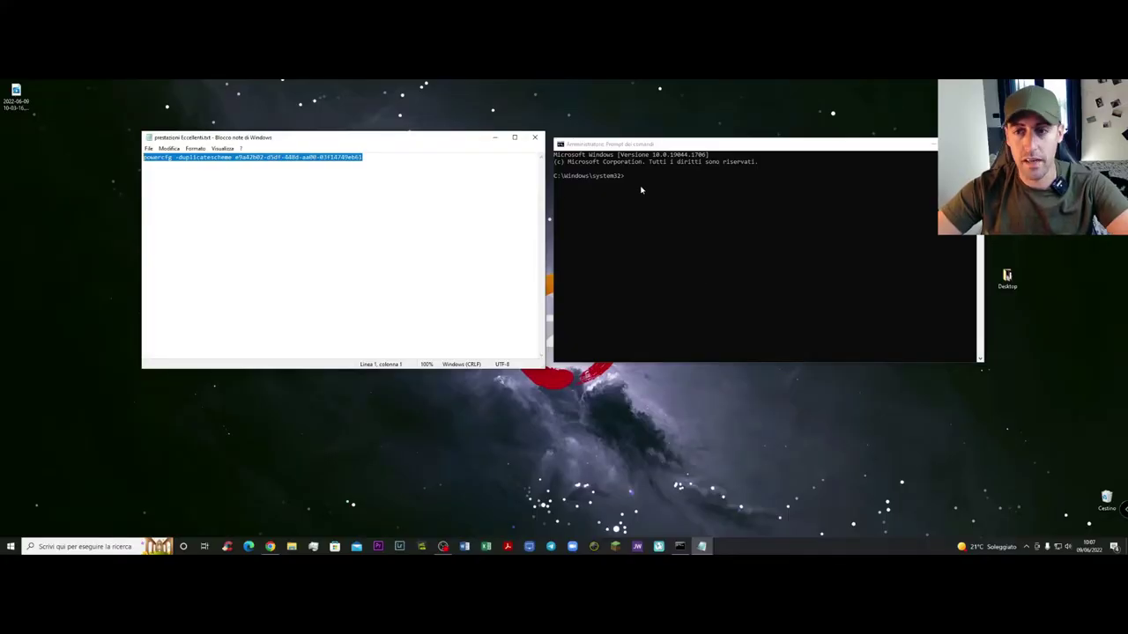
left_click(636, 183)
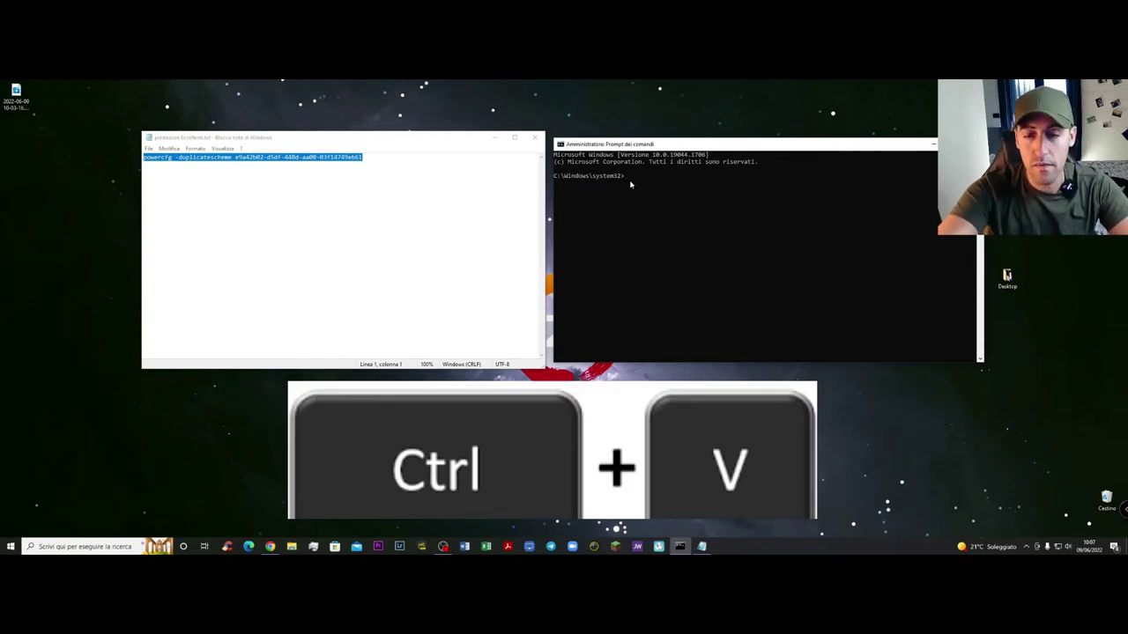
key("ctrl+v")
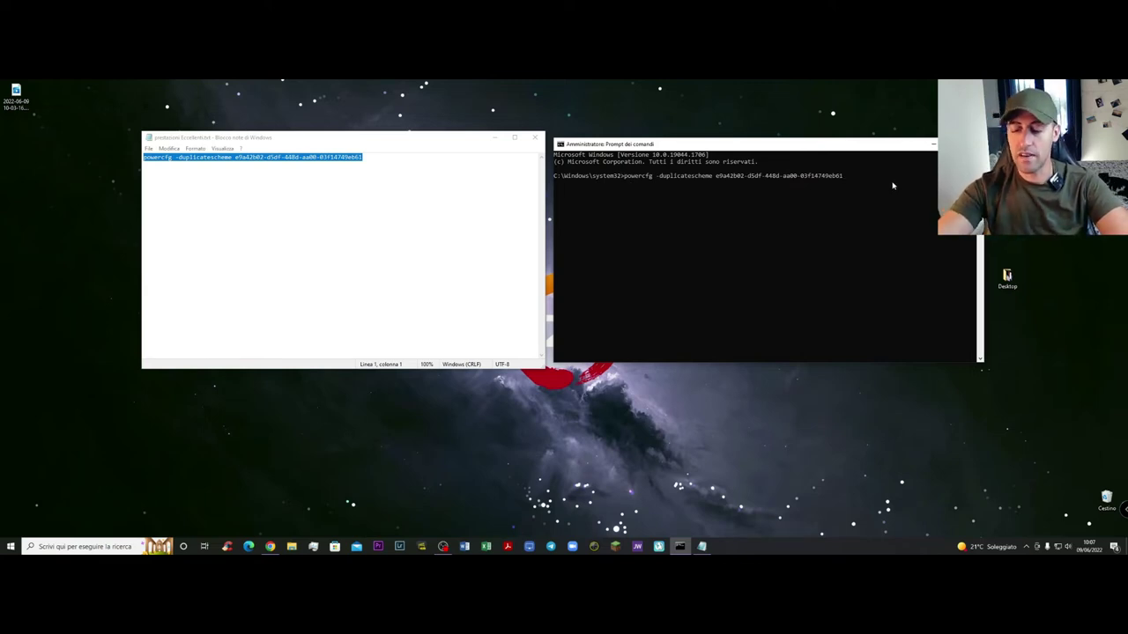
key("Return")
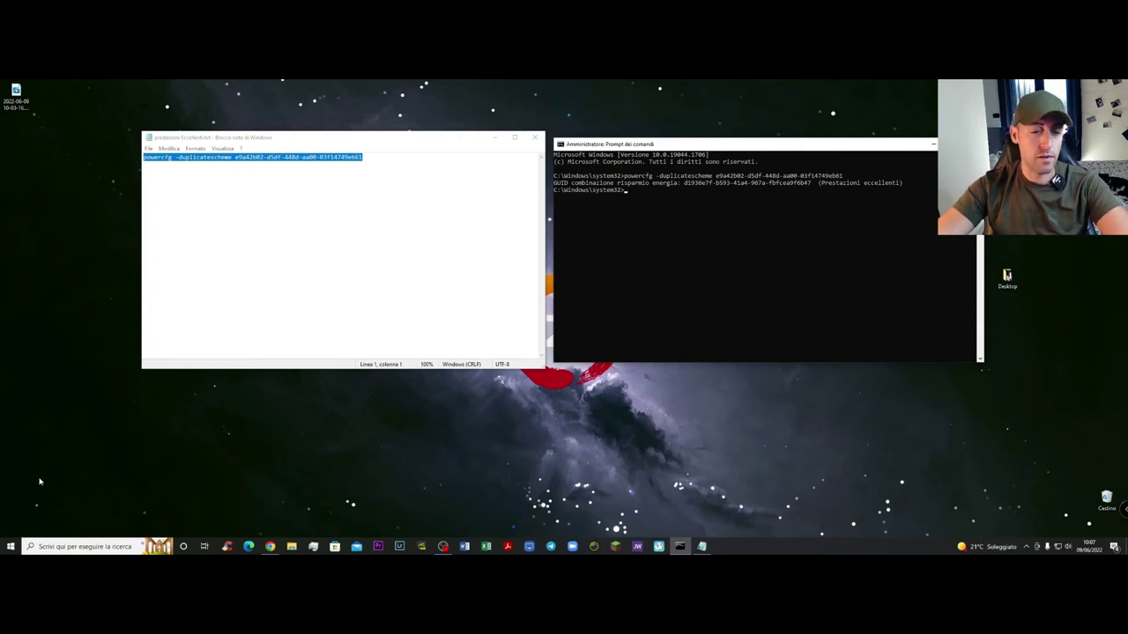
Step: Search for the power plan settings, check the Prestazioni eccellenti plan among the power options, and close the window
left_click(67, 547)
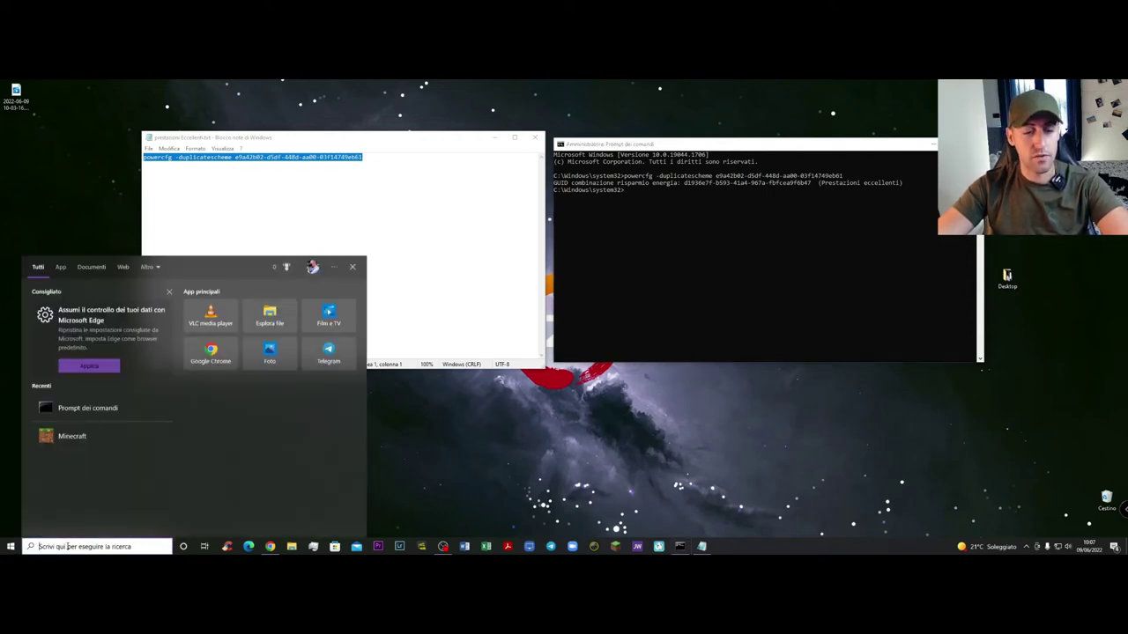
type("risp")
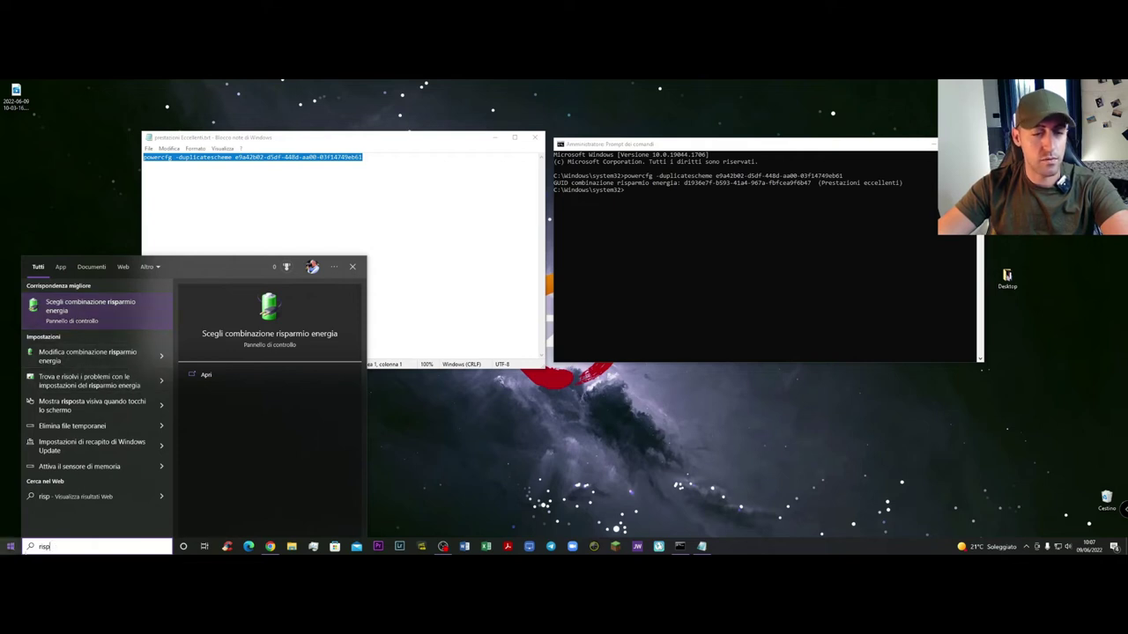
left_click(89, 314)
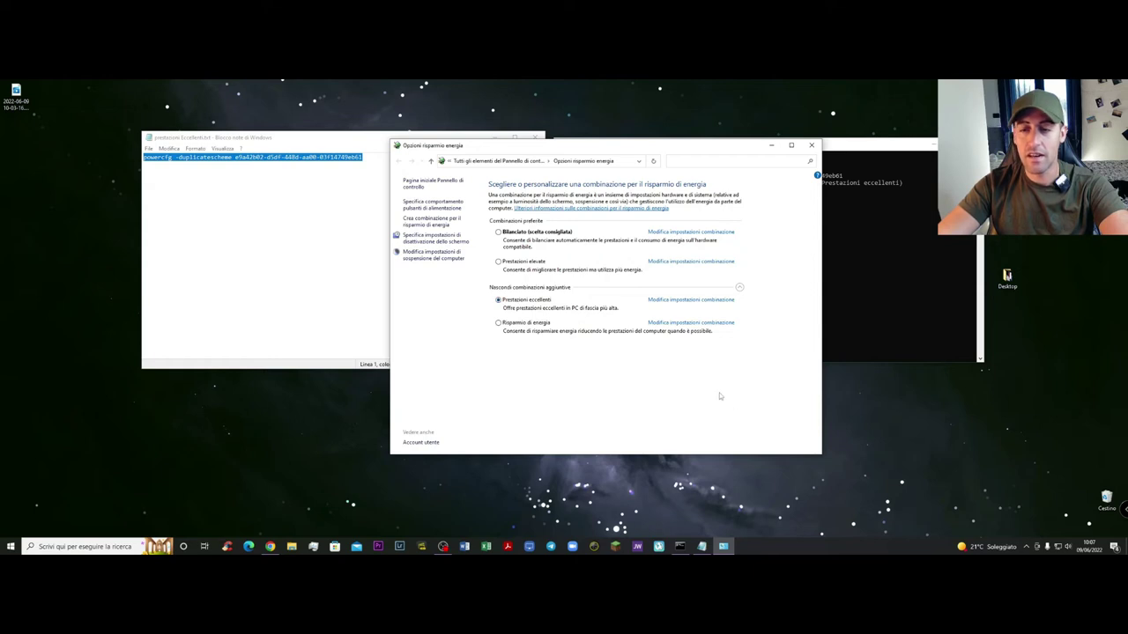
left_click(811, 146)
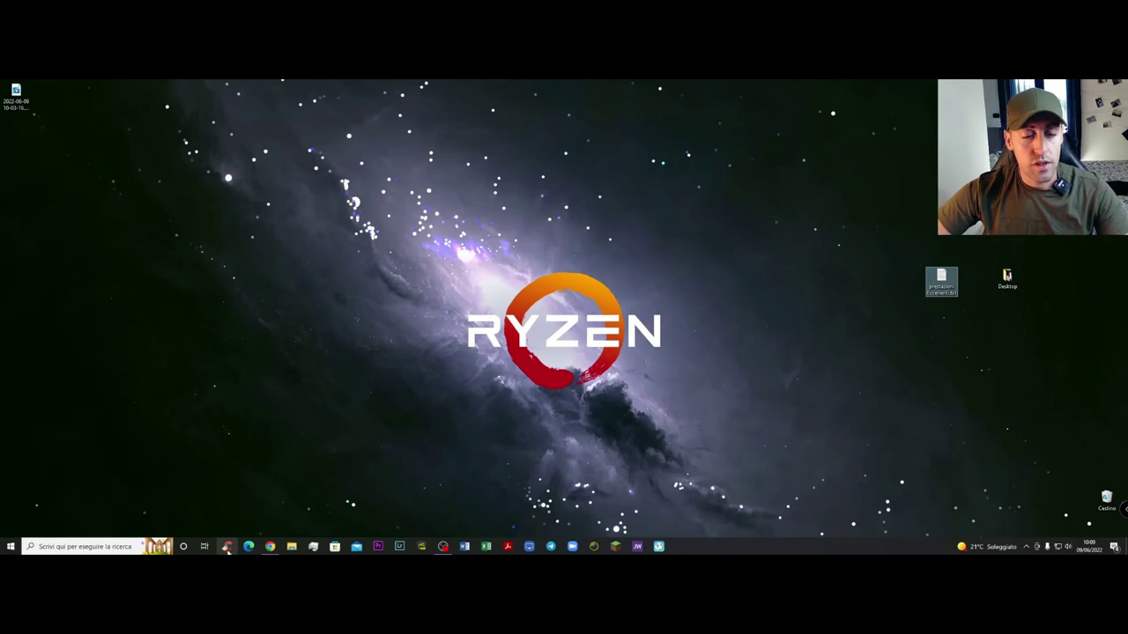
Step: Open CCleaner, widen its window and show the list of programs that run at Windows startup
left_click(227, 547)
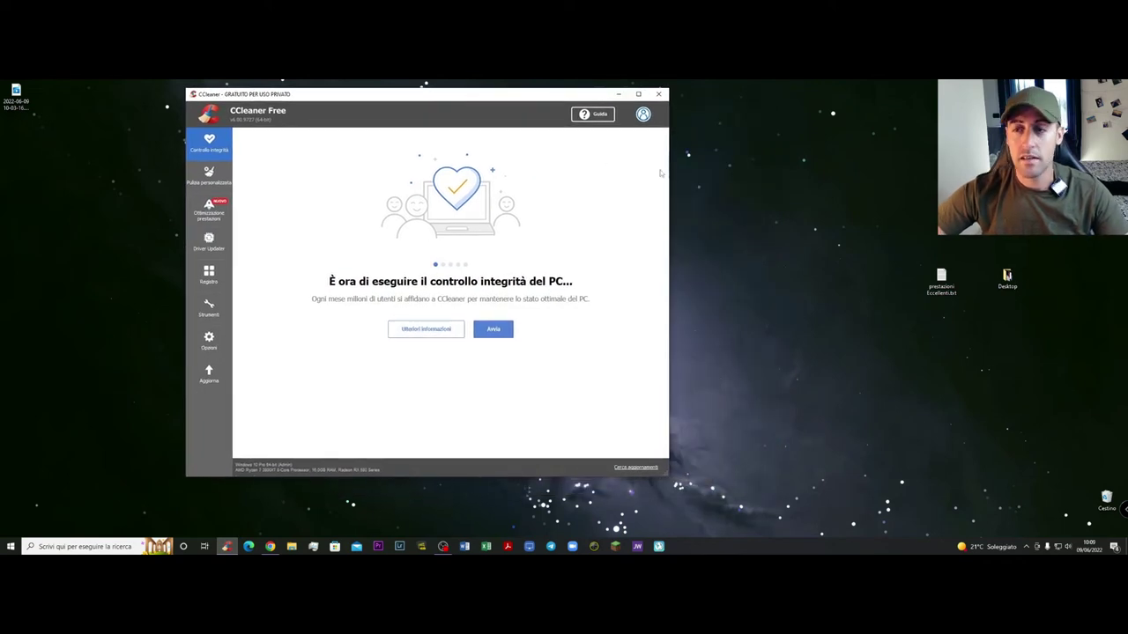
left_click_drag(670, 177, 900, 177)
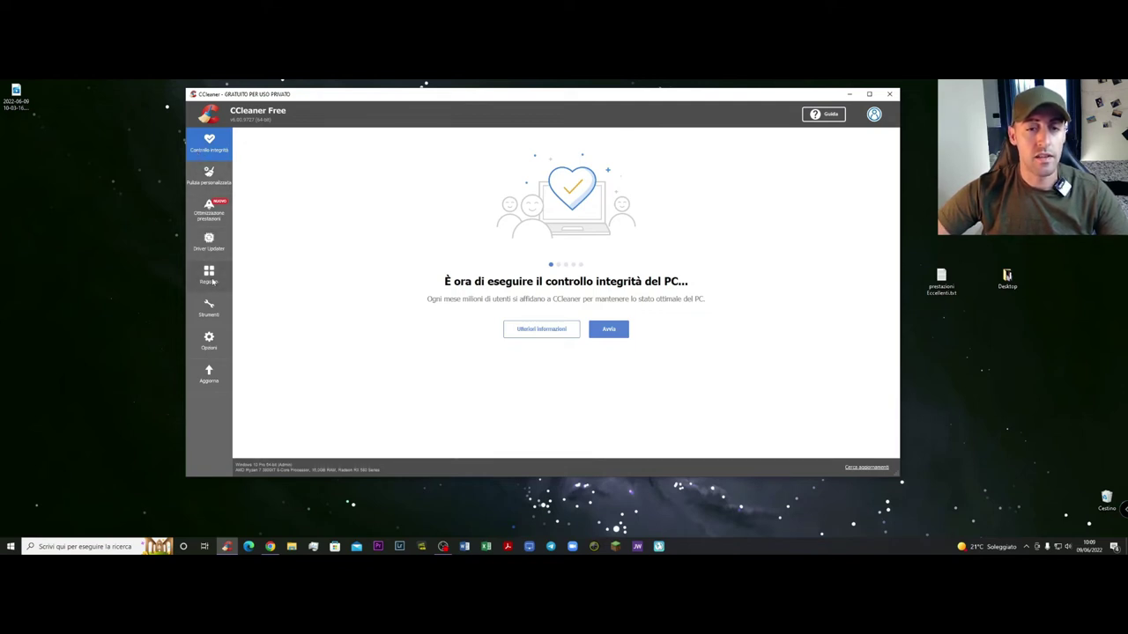
left_click(209, 307)
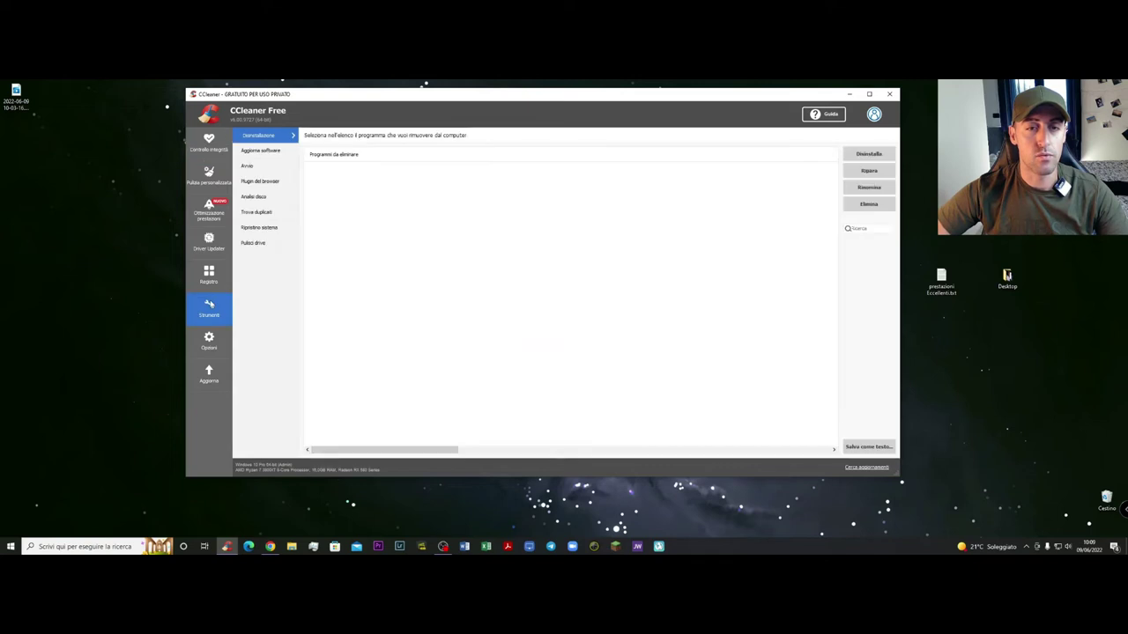
left_click(249, 167)
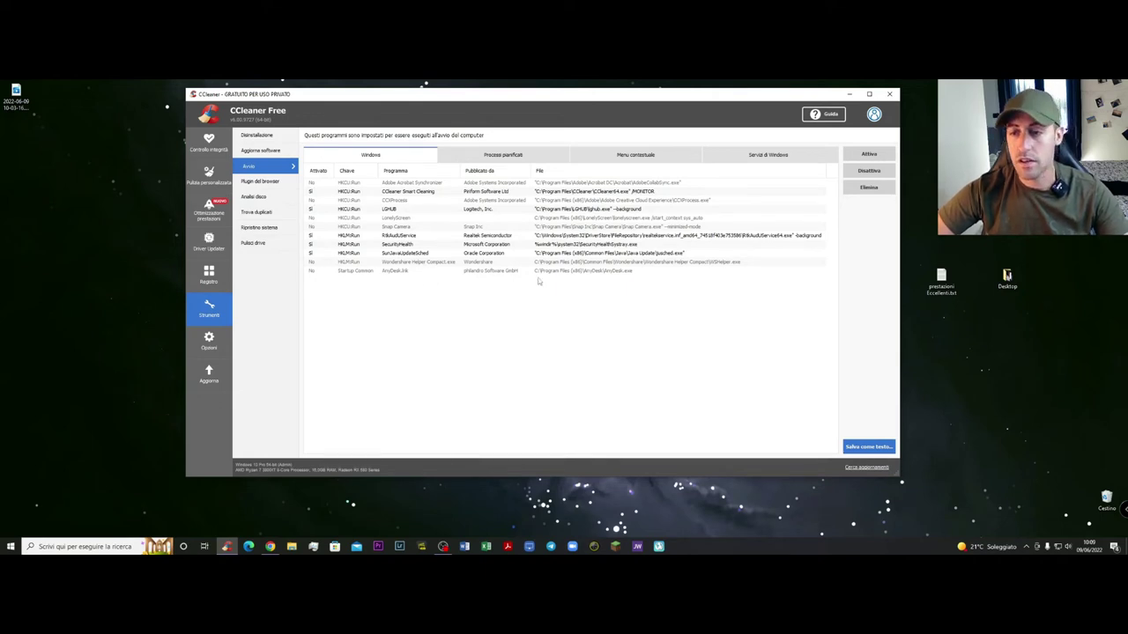
Step: Enable the Adobe Acrobat Synchronizer startup entry and disable it again
left_click(316, 184)
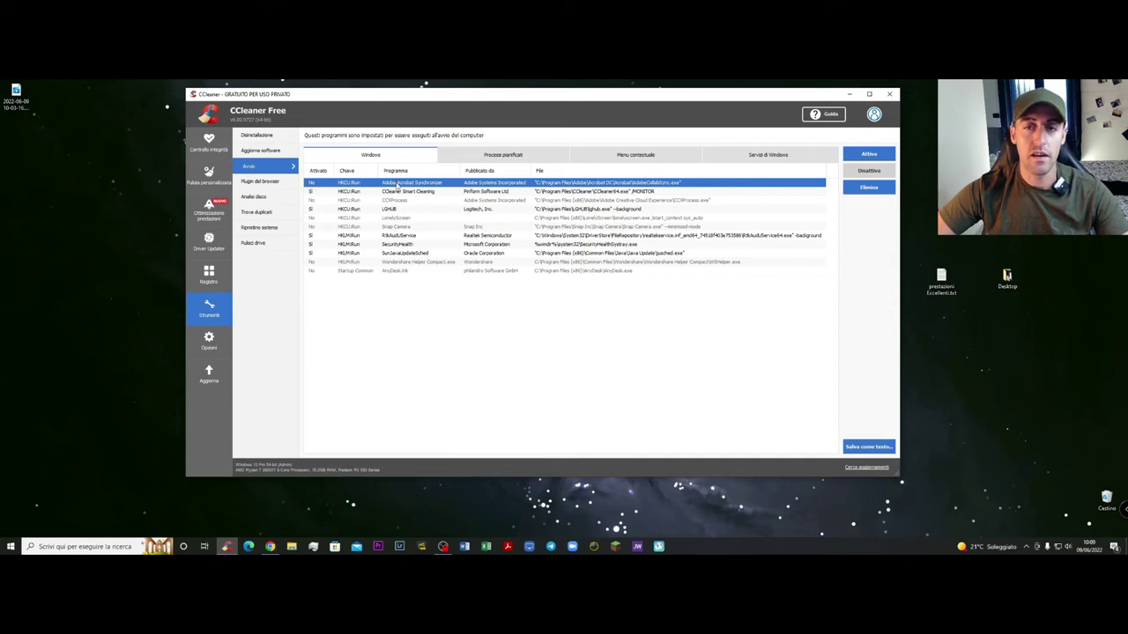
left_click(868, 154)
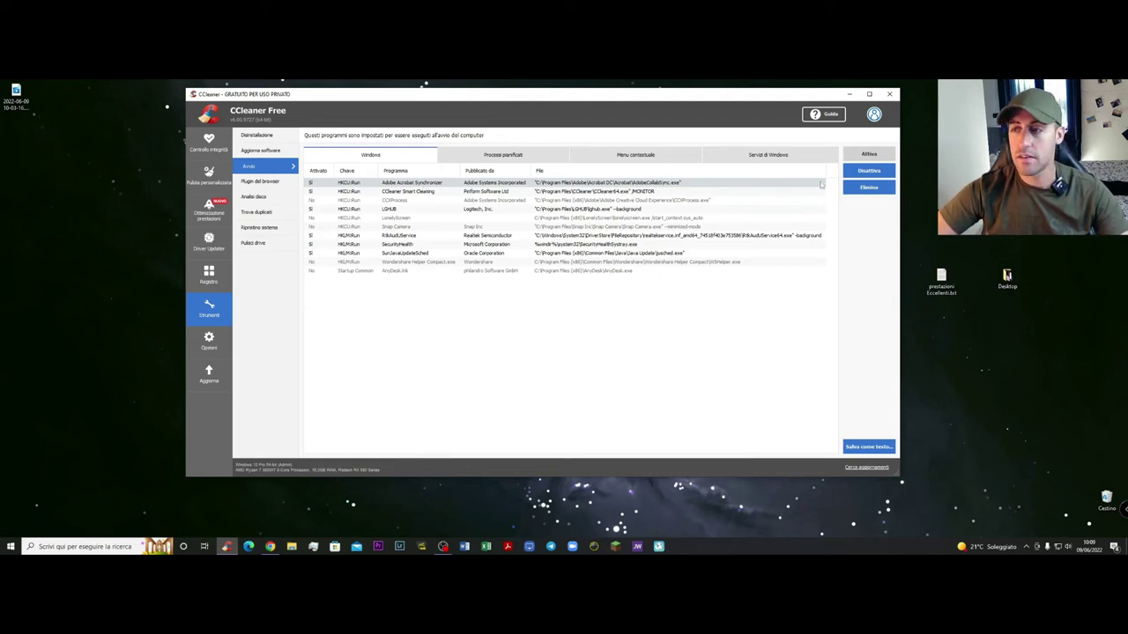
left_click(868, 172)
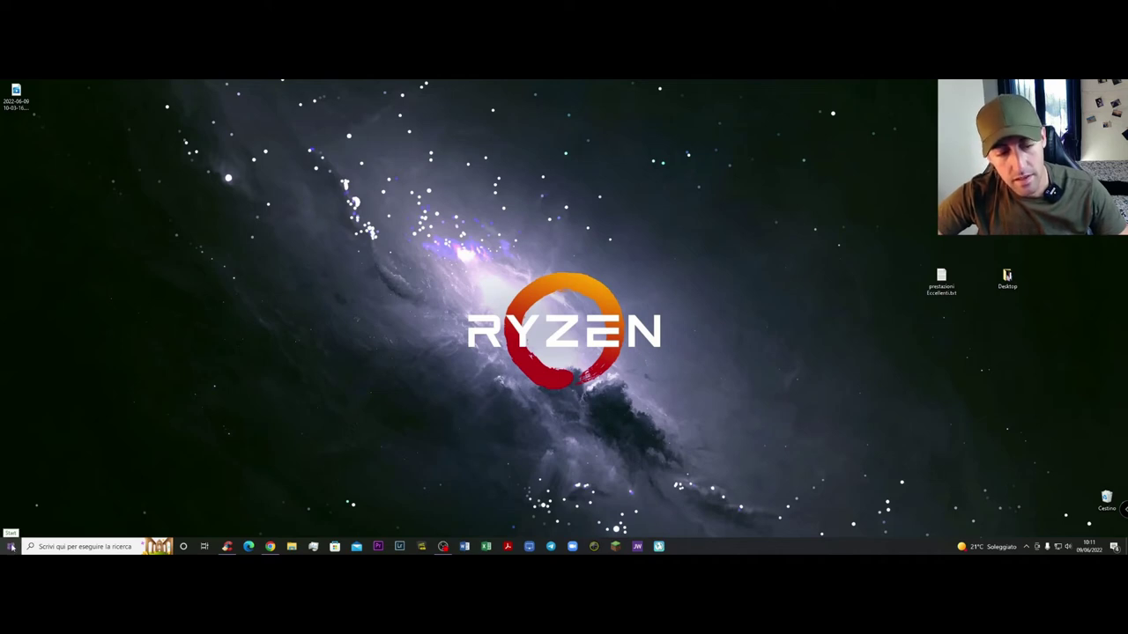
Step: In the Notifiche e azioni system settings, turn off the Windows welcome, device setup suggestions and usage tips options
right_click(10, 546)
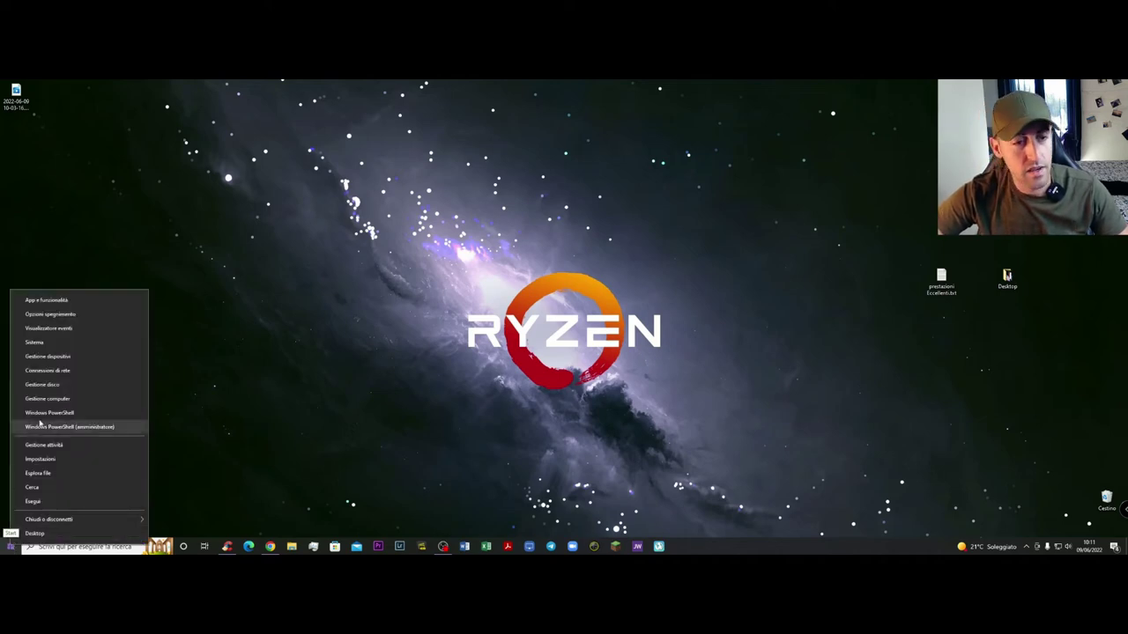
left_click(55, 345)
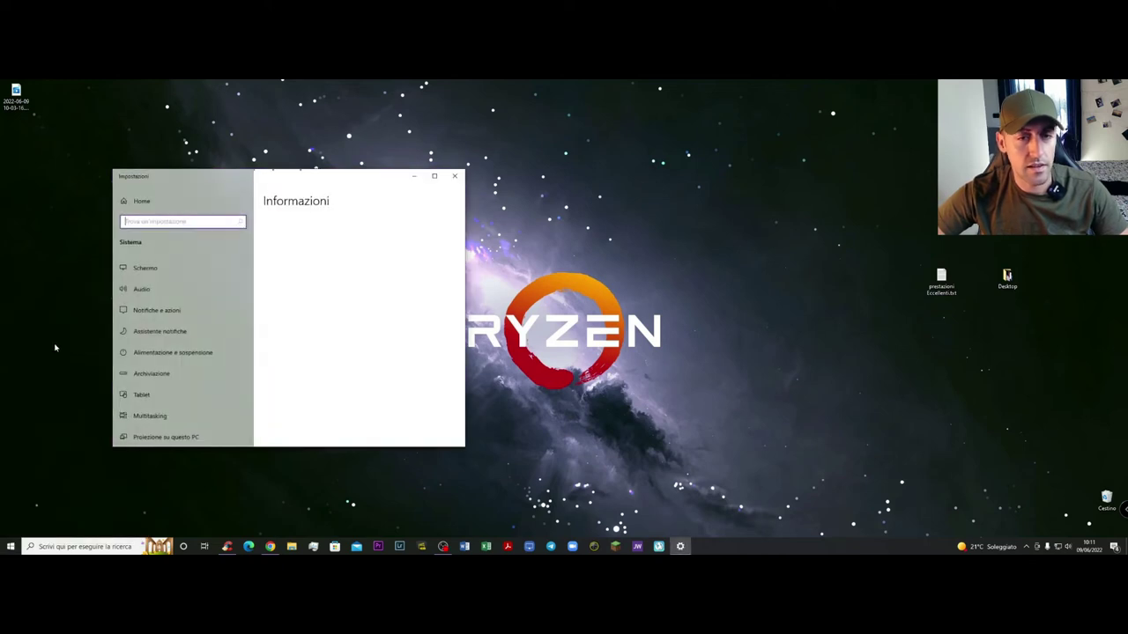
left_click(161, 314)
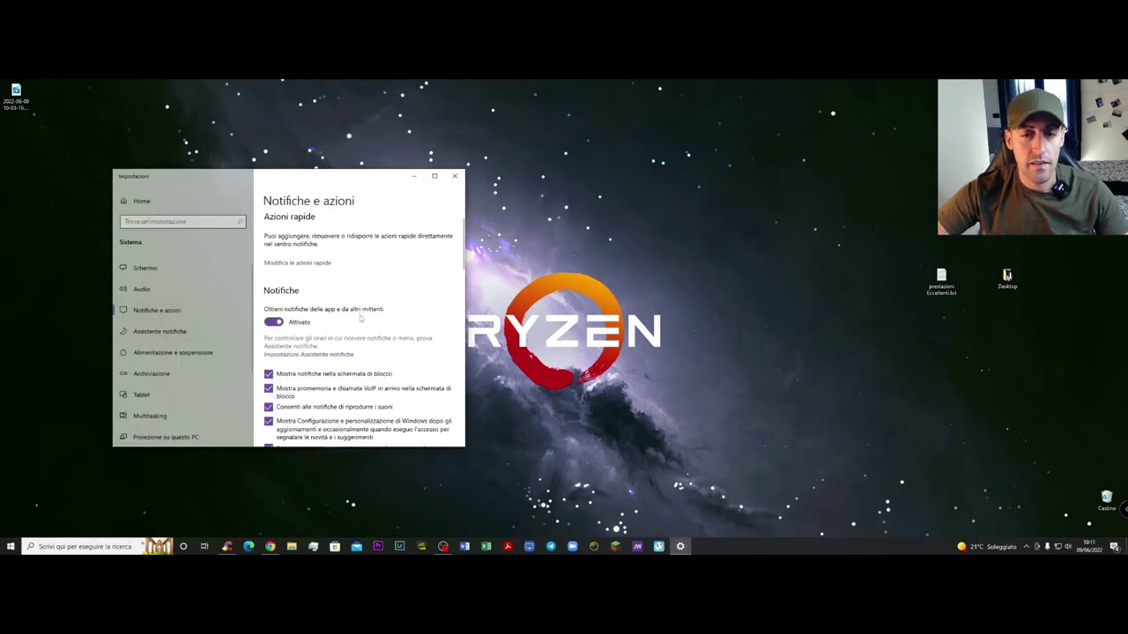
scroll(360, 320, "down", 2)
scroll(360, 319, "down", 3)
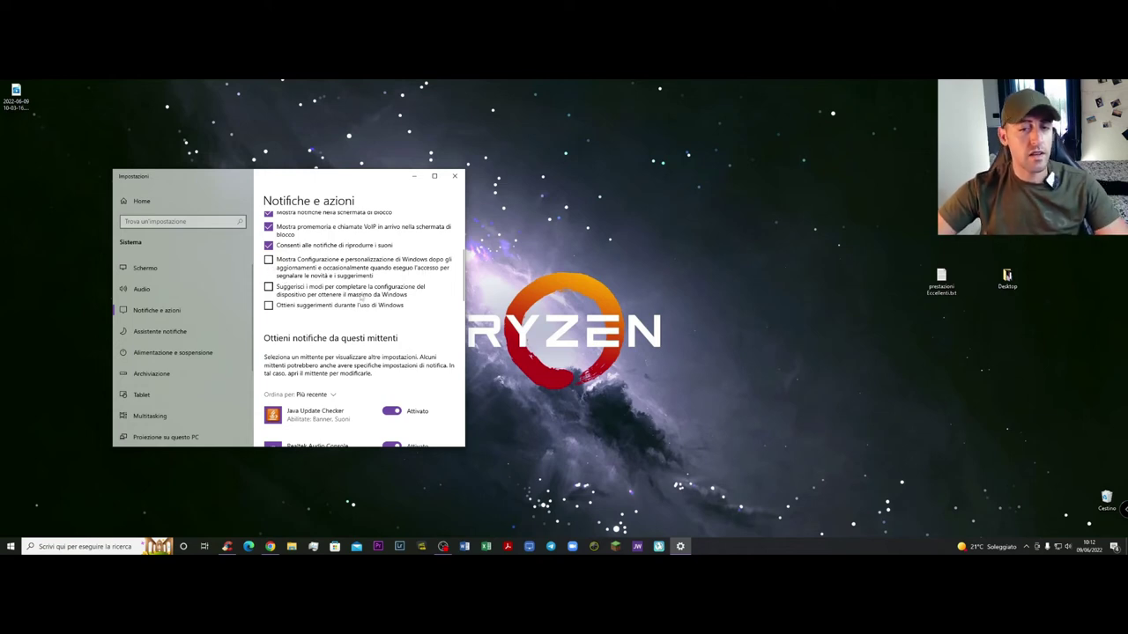
scroll(370, 298, "down", 2)
scroll(371, 298, "up", 3)
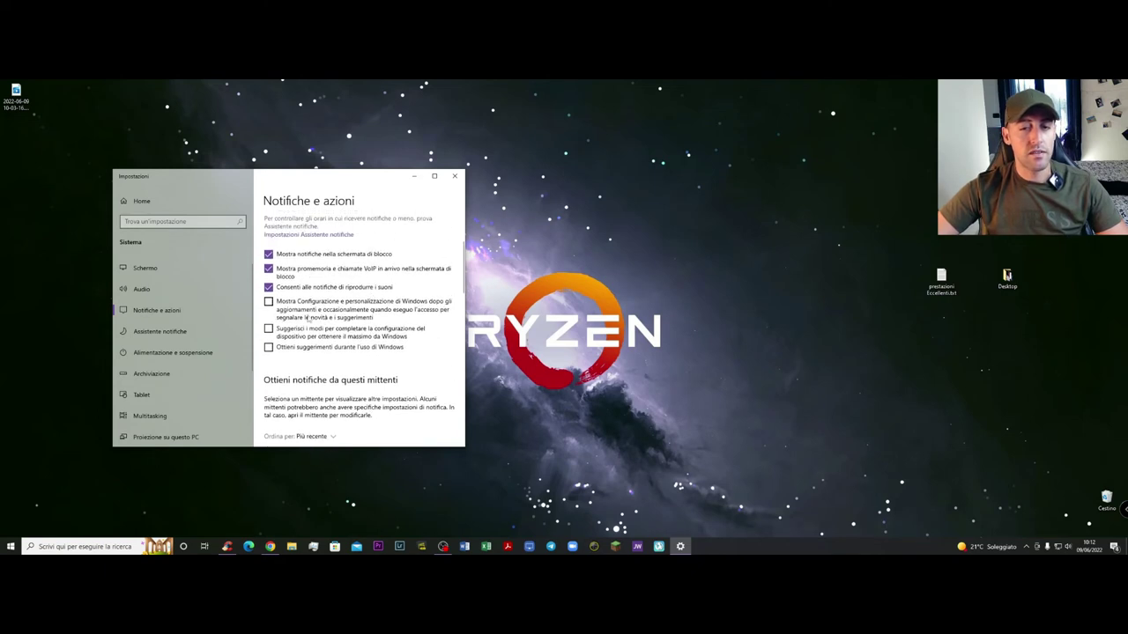
scroll(308, 318, "up", 2)
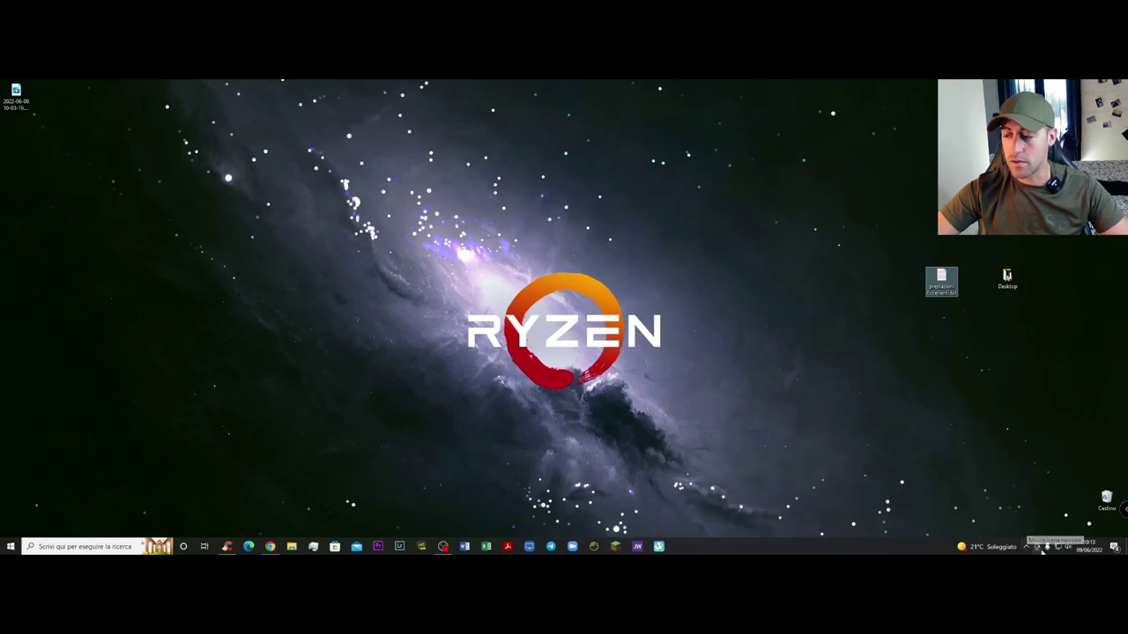
Step: Show the hidden system tray icons and open CCleaner
left_click(1026, 547)
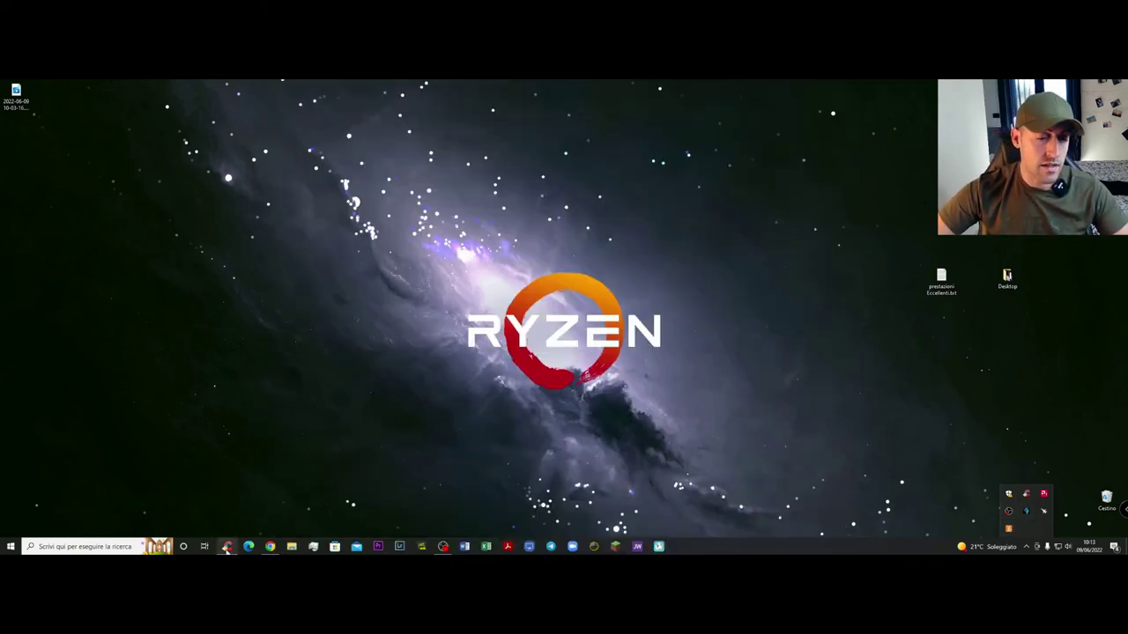
left_click(226, 546)
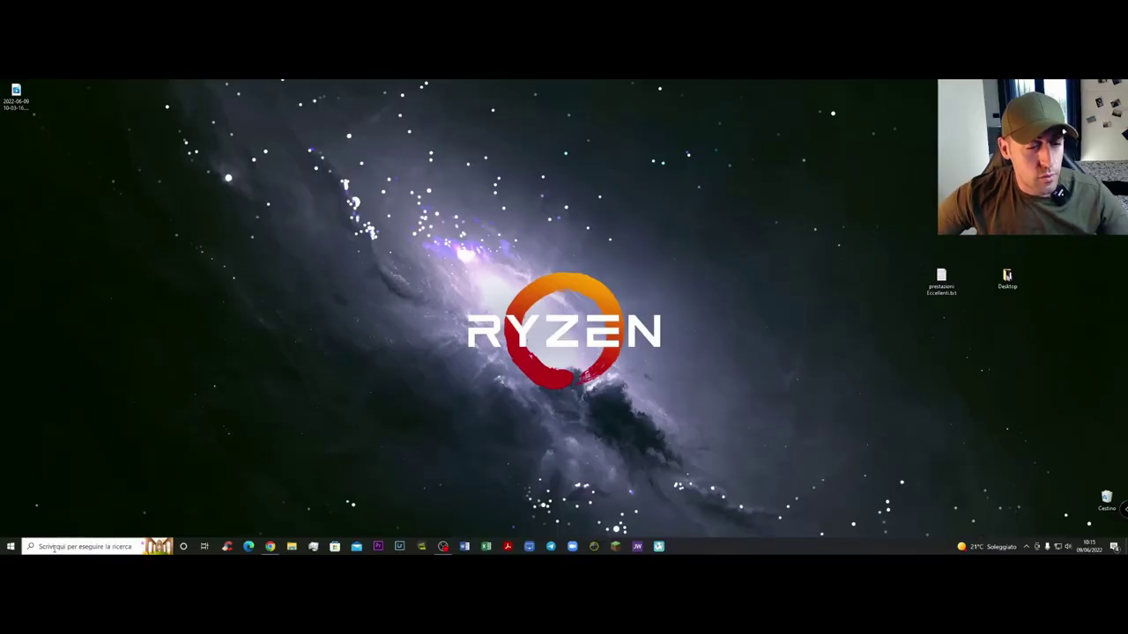
Step: Find Opzioni di indicizzazione by searching for "indic" and open its indexed locations for editing
left_click(55, 547)
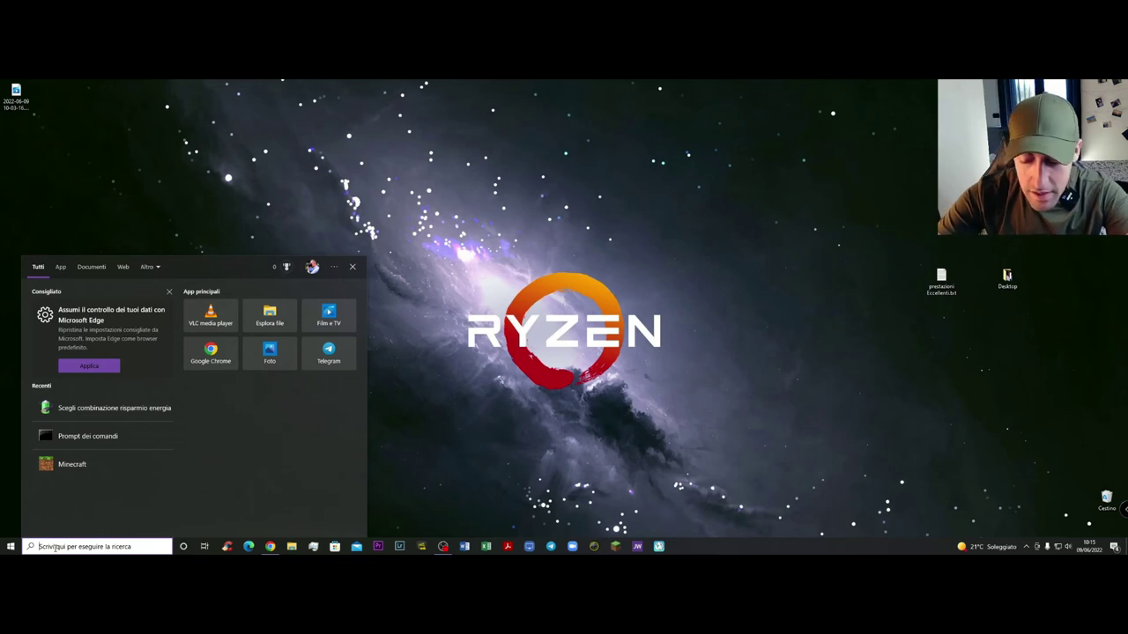
type("indic")
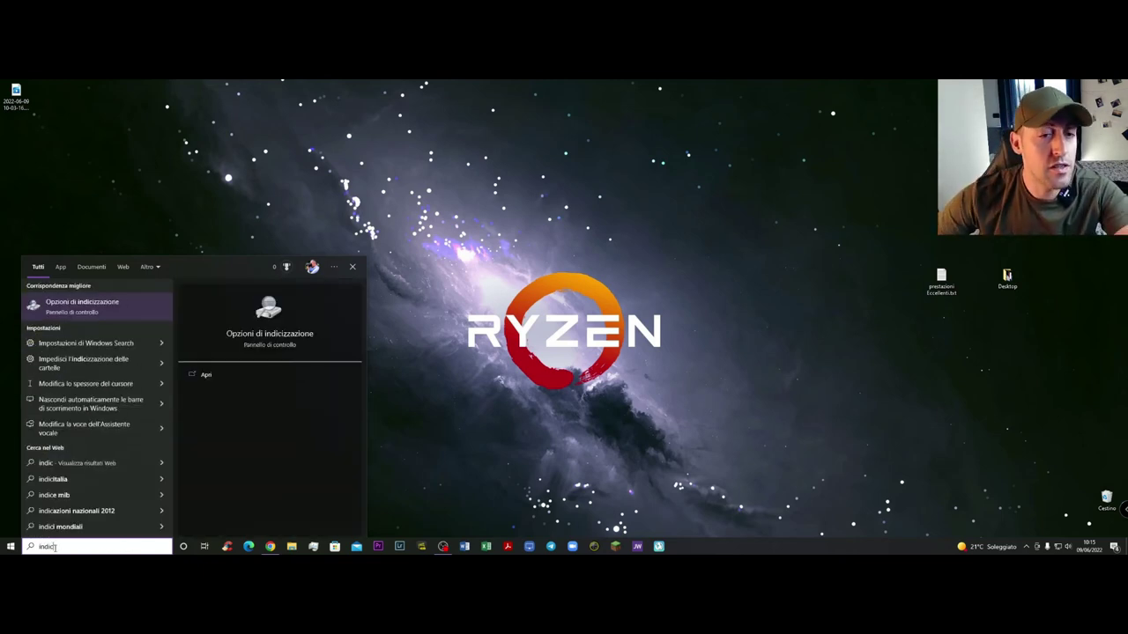
left_click(79, 311)
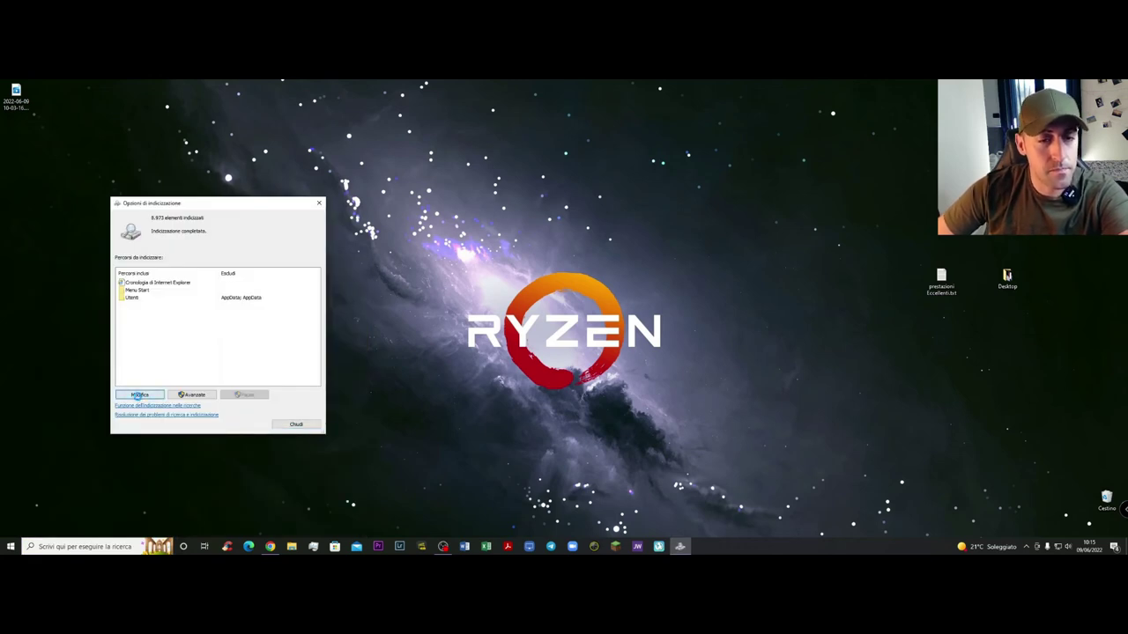
left_click(138, 395)
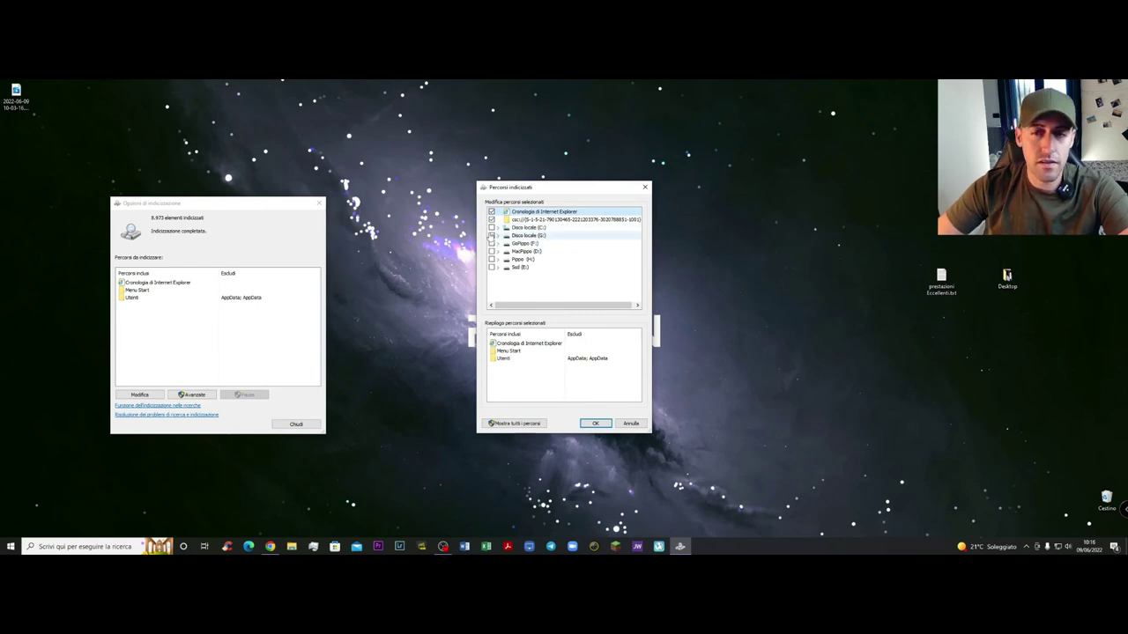
Step: Add the local disks C: and G: to the indexed locations and remove them again
left_click(491, 227)
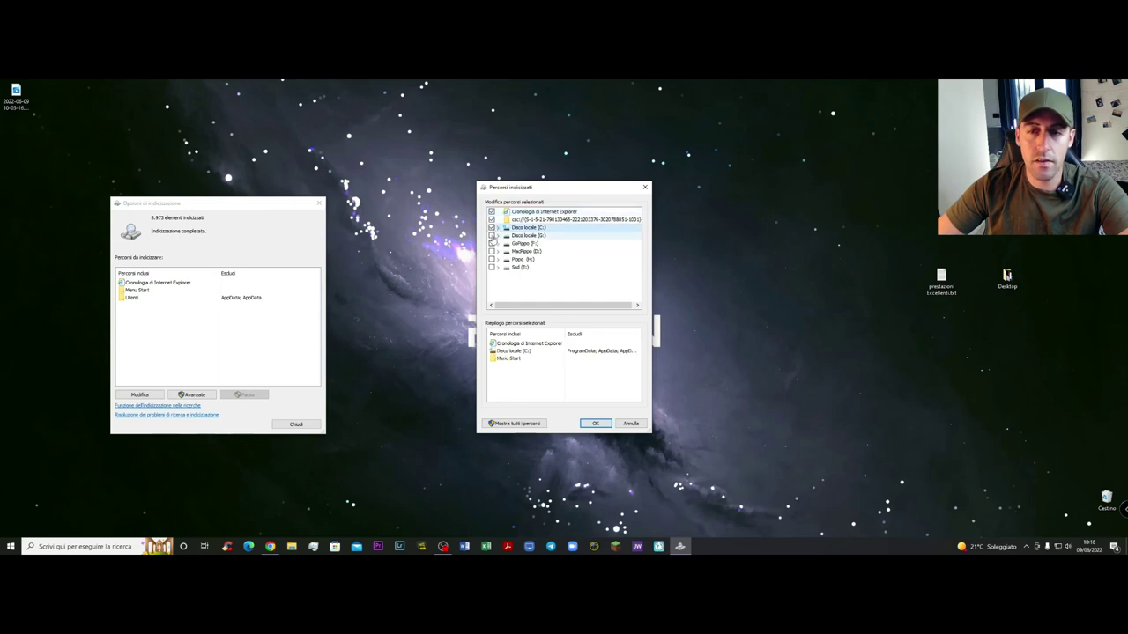
left_click(492, 235)
left_click(492, 243)
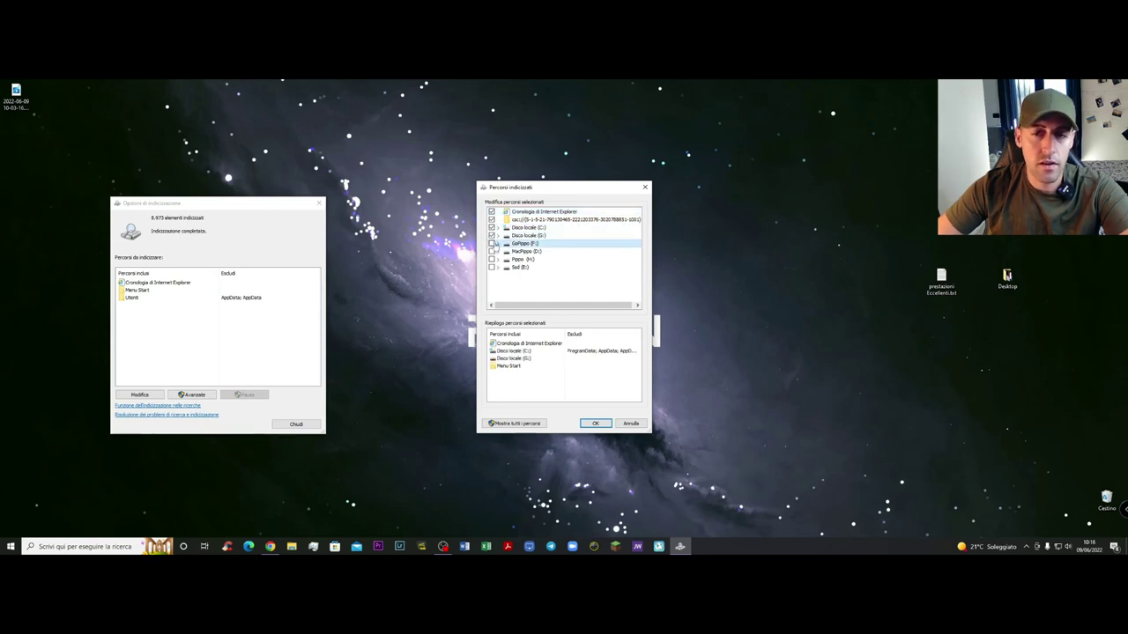
left_click(492, 235)
left_click(492, 228)
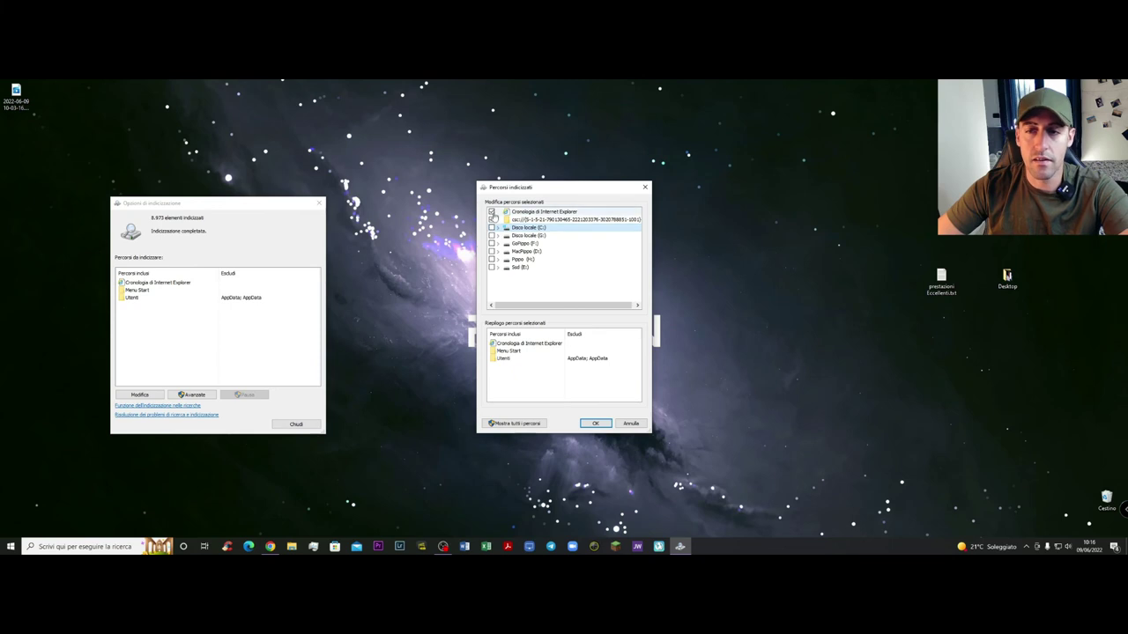
Step: Exclude the Internet Explorer history from the indexed locations and apply the change
left_click(491, 212)
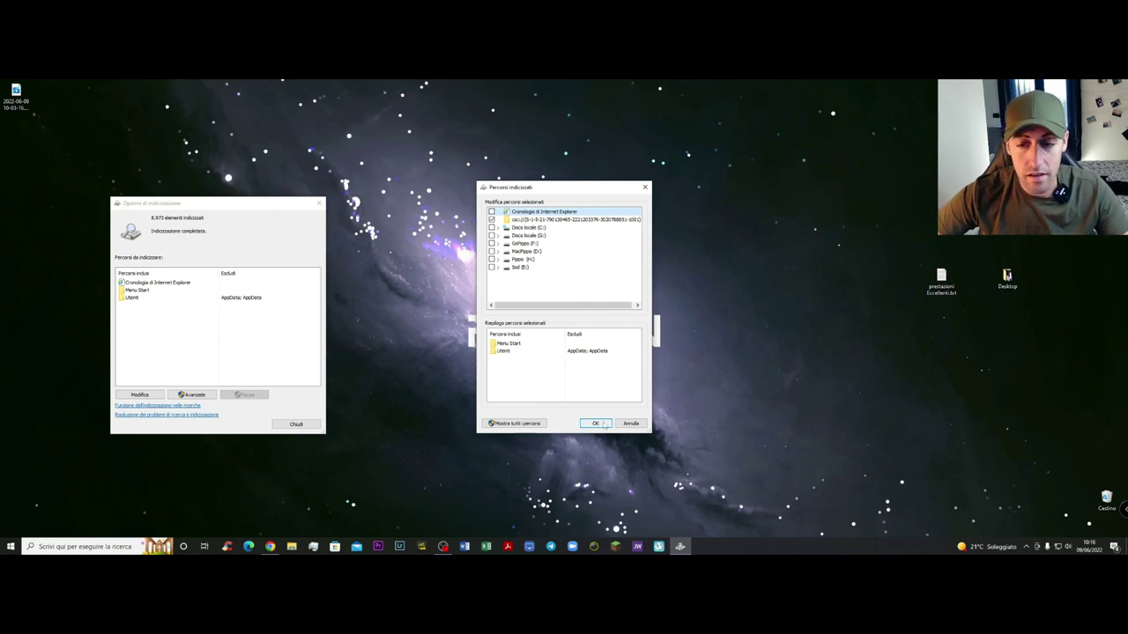
left_click(603, 426)
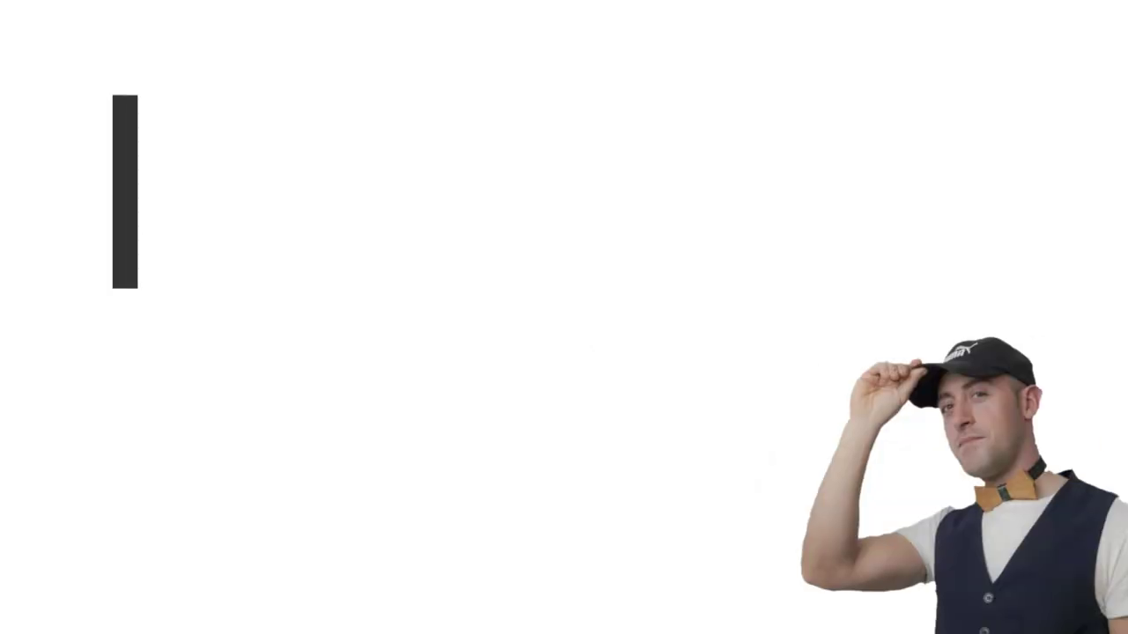